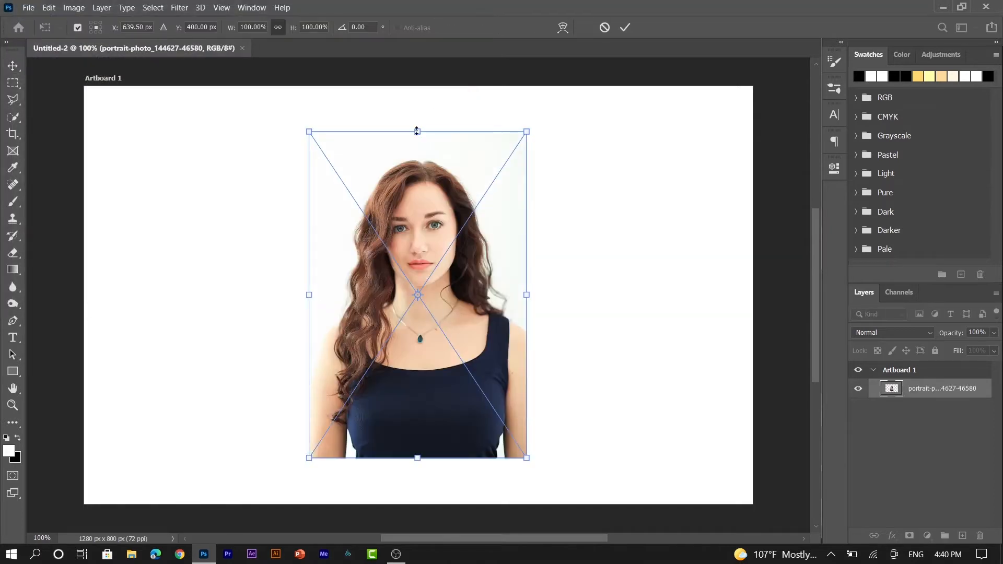
- Enlarge the placed portrait proportionally until it fills the artboard's height with the head near the top edge, and commit the placement
drag(417, 131, 418, 104)
drag(431, 177, 440, 232)
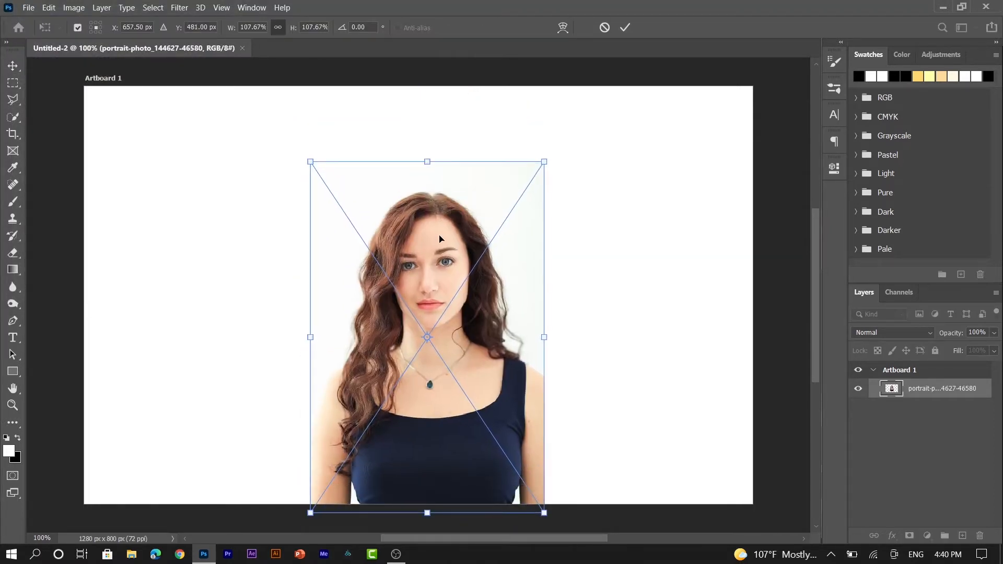
drag(434, 157, 433, 74)
drag(428, 515, 448, 477)
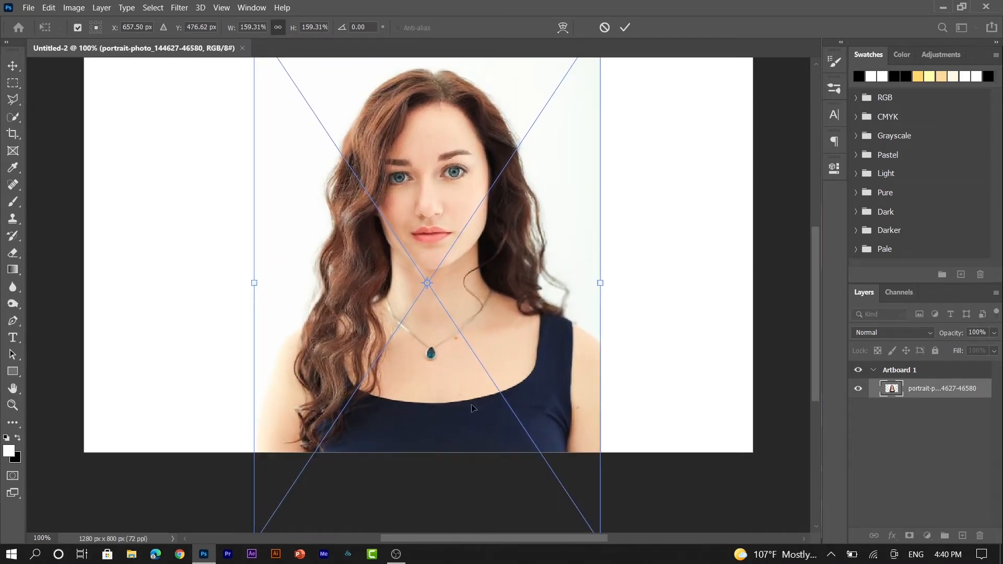
scroll(814, 362, up, 3)
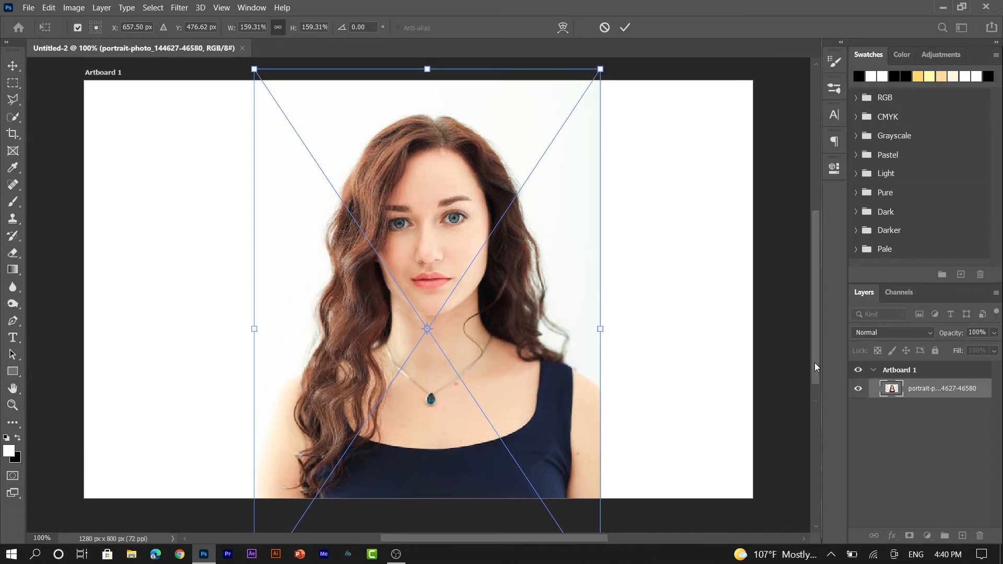
scroll(814, 363, up, 1)
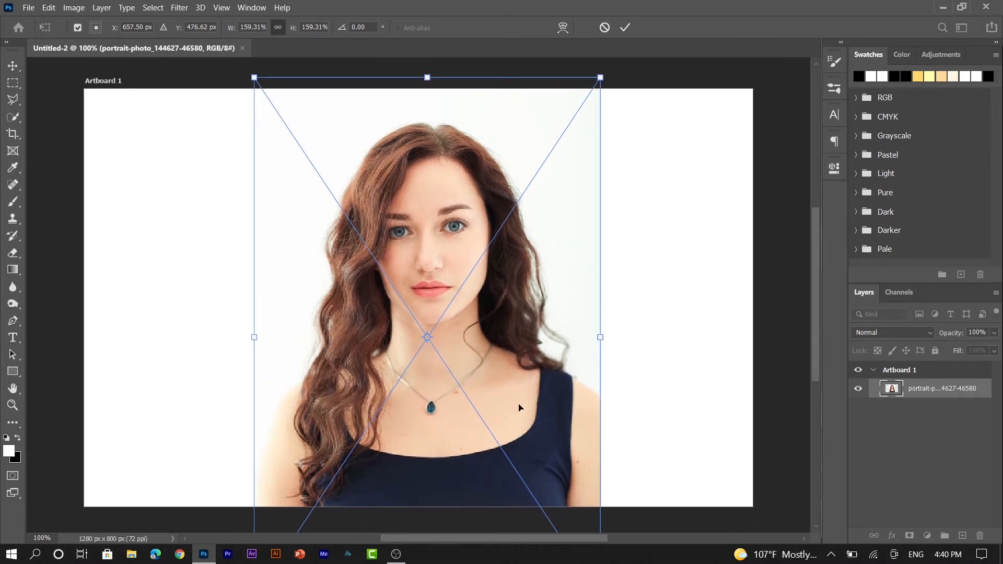
drag(427, 76, 427, 71)
drag(453, 194, 452, 200)
drag(649, 58, 650, 62)
key(Return)
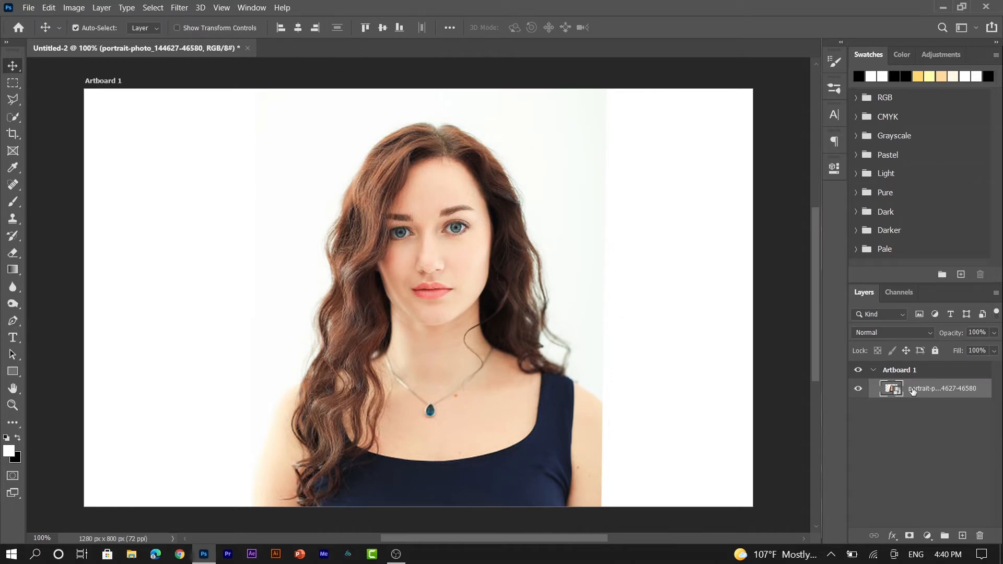
- Add a layer mask to the portrait and paint black with a 90 px soft brush to hide the photo's background edges
click(910, 536)
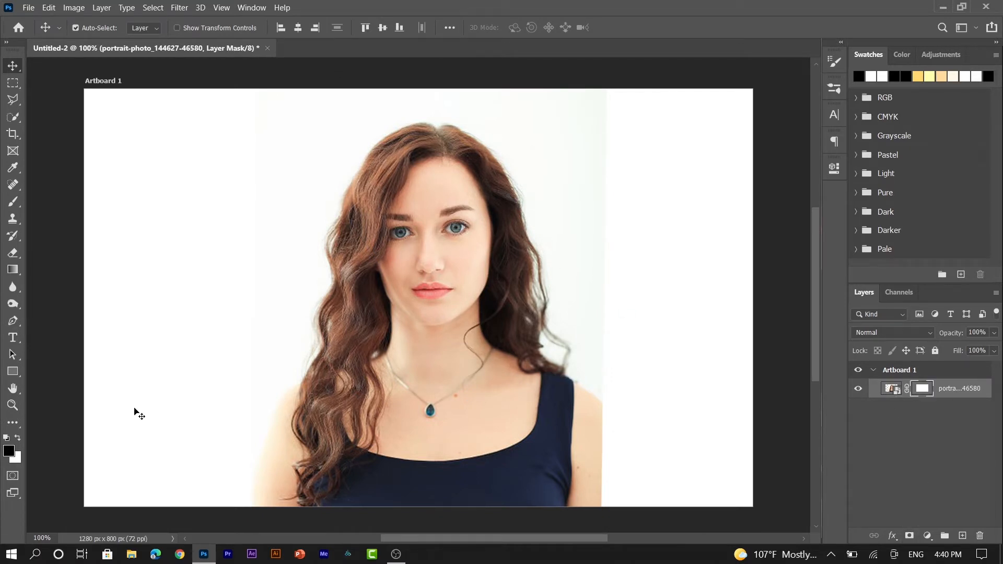
click(13, 203)
key(bracketright)
key(bracketright)
key(bracketright)
key(bracketright)
mouse_move(614, 157)
mouse_down()
mouse_move(574, 128)
mouse_move(638, 210)
mouse_move(614, 236)
mouse_move(605, 207)
mouse_move(611, 357)
mouse_up()
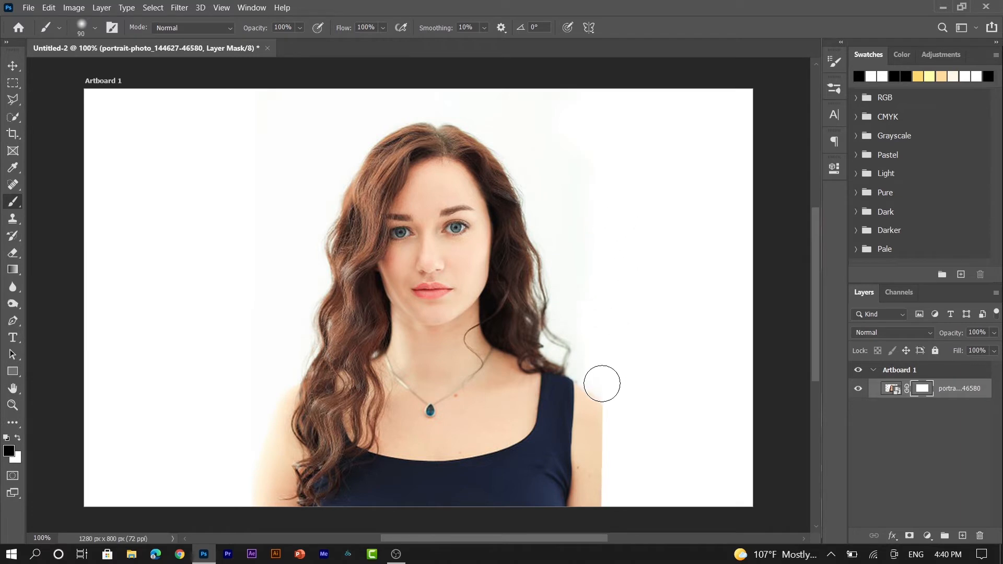
drag(553, 98, 556, 101)
mouse_move(325, 103)
mouse_down()
mouse_move(312, 193)
mouse_move(192, 249)
mouse_move(204, 243)
mouse_up()
drag(315, 274, 291, 363)
click(14, 66)
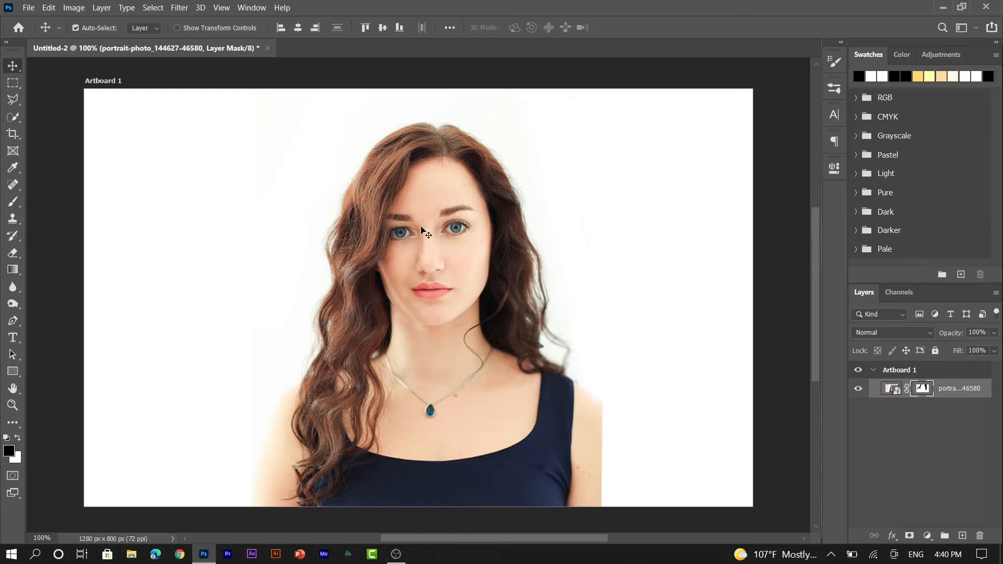
- Place the cracked-paint texture as an embedded image over the portrait and set its blend mode to Multiply
click(28, 7)
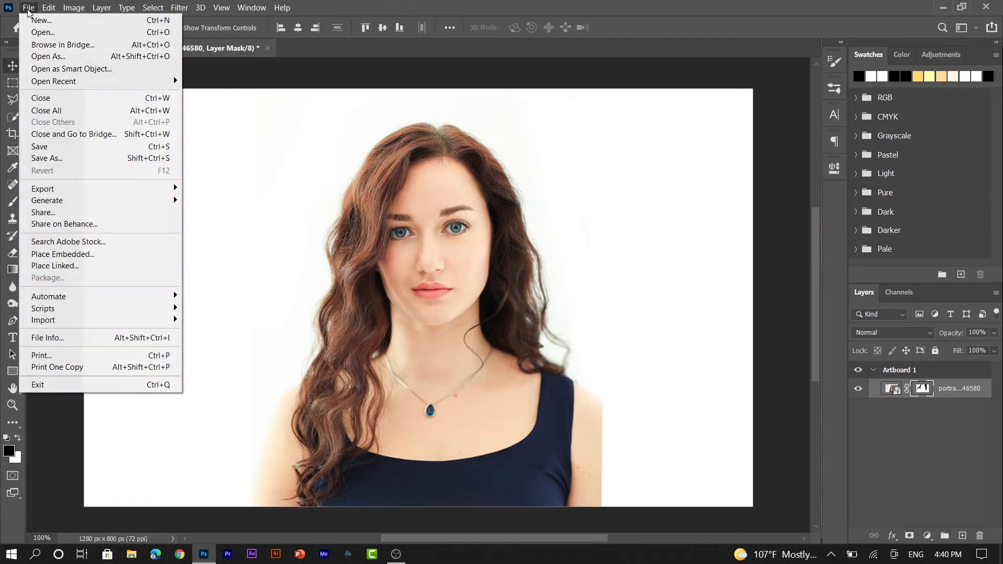
click(99, 252)
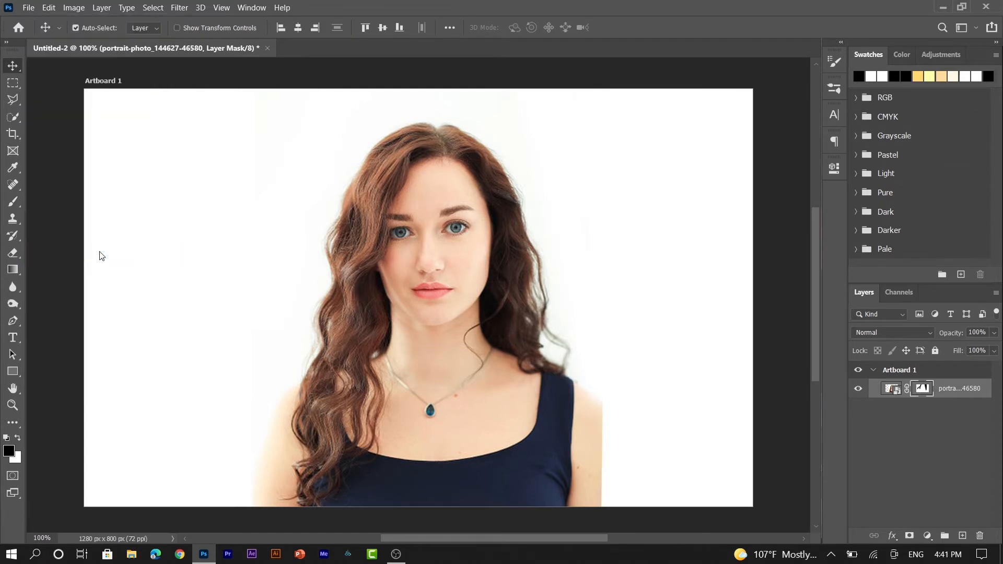
click(135, 99)
click(349, 292)
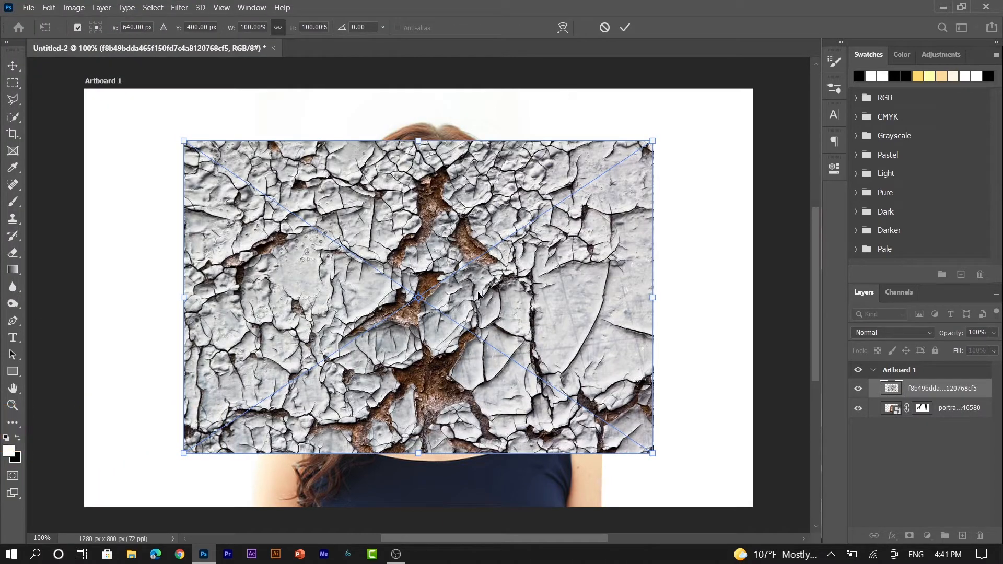
drag(444, 290, 488, 274)
key(Return)
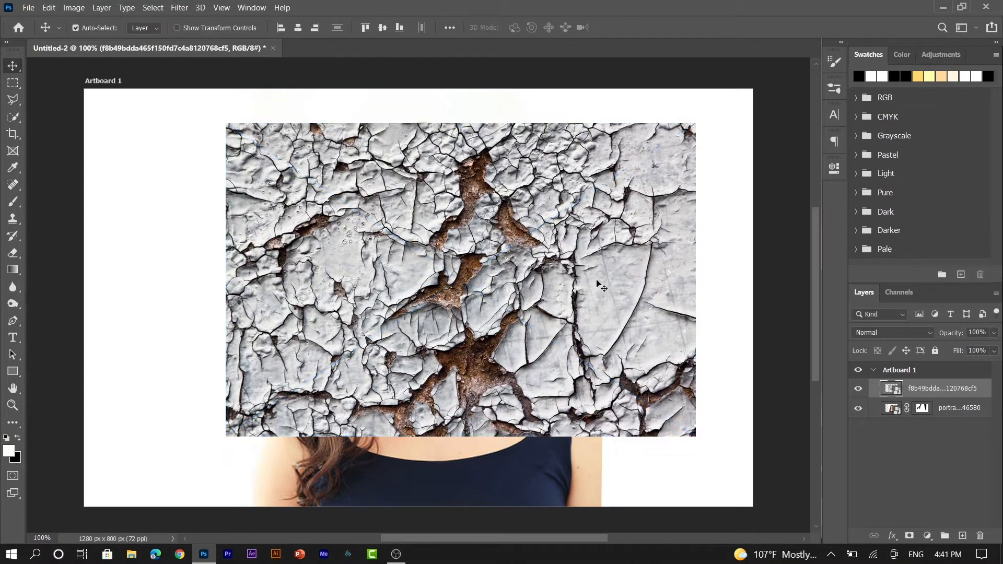
click(914, 334)
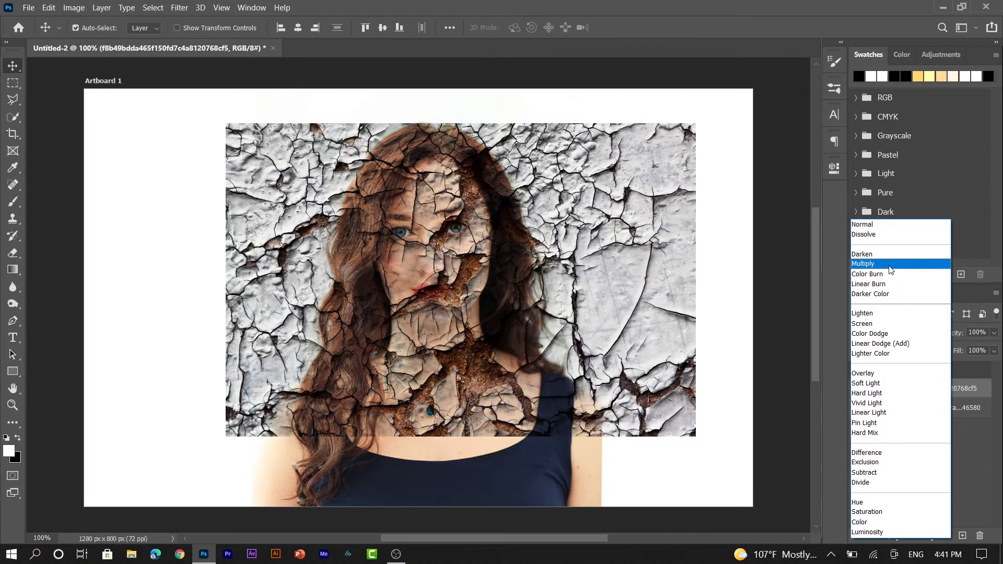
click(889, 264)
- Scale the cracked texture down and position it so that its cracks cover the woman's face
drag(573, 348, 601, 334)
key(ctrl+t)
drag(722, 271, 600, 255)
drag(518, 291, 533, 277)
drag(614, 245, 607, 245)
drag(499, 289, 507, 290)
drag(478, 330, 479, 327)
drag(514, 289, 514, 290)
key(Return)
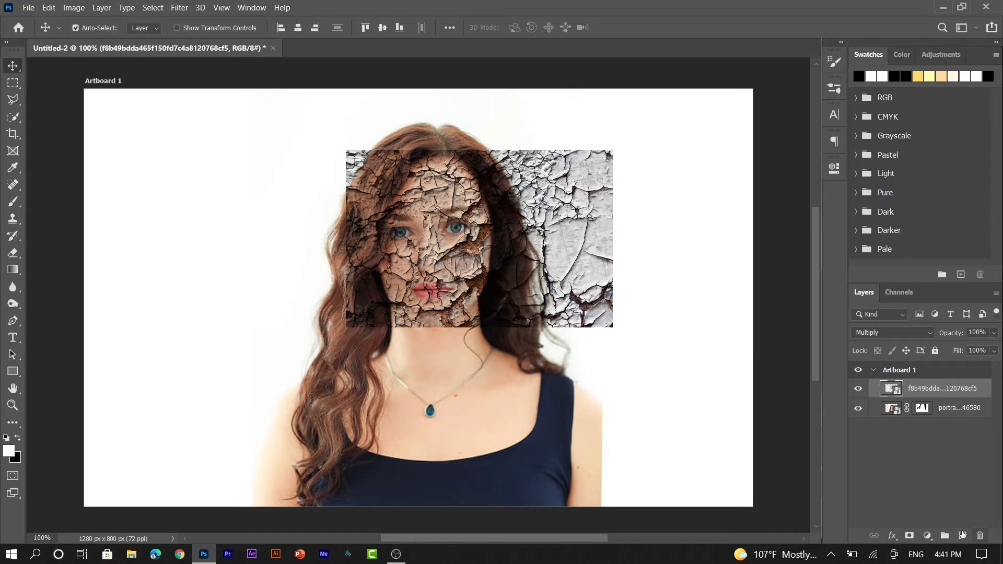
- Add a Levels adjustment layer above the texture with black input level 15 and midtones 1.11
click(929, 536)
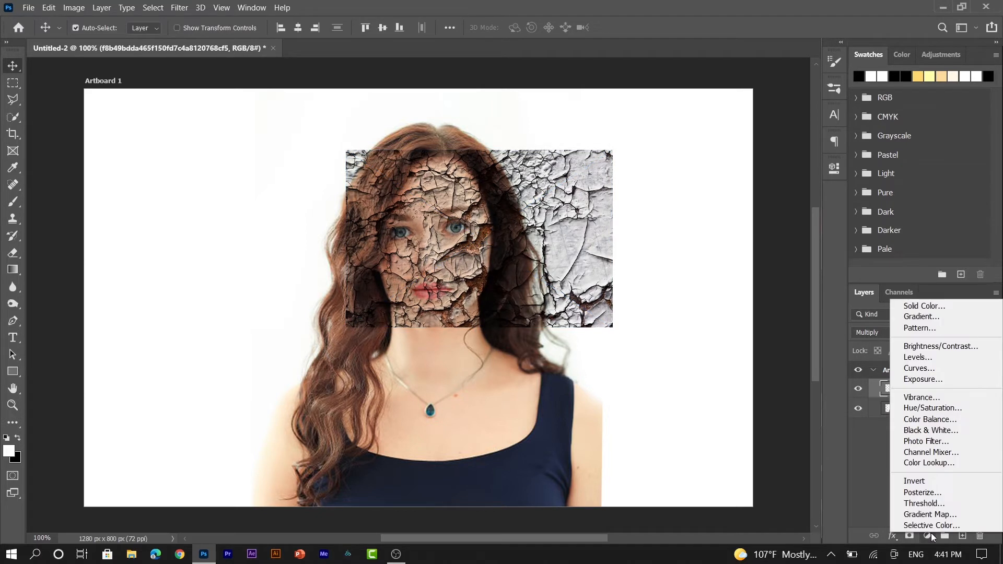
click(946, 355)
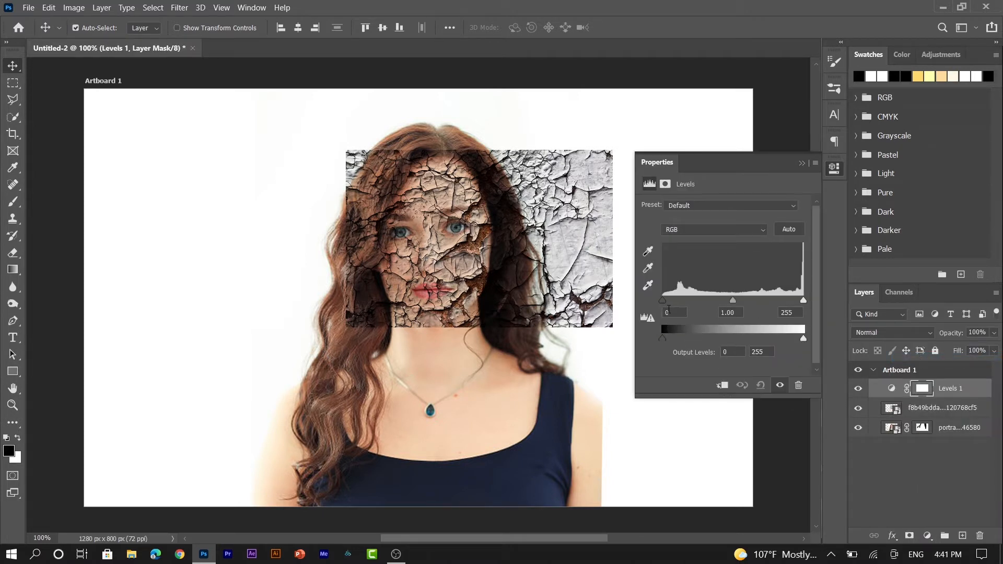
drag(663, 303, 671, 301)
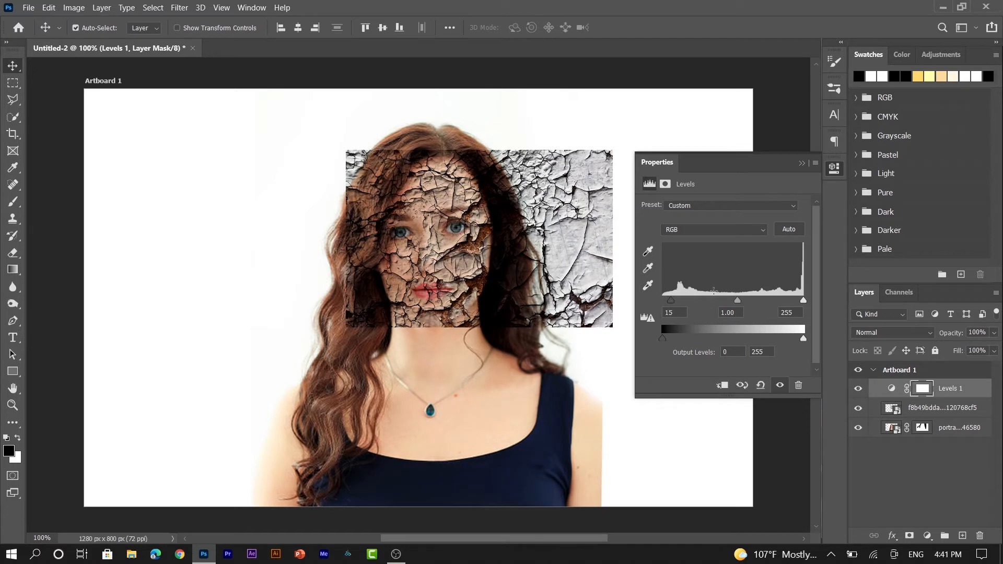
drag(740, 301, 732, 301)
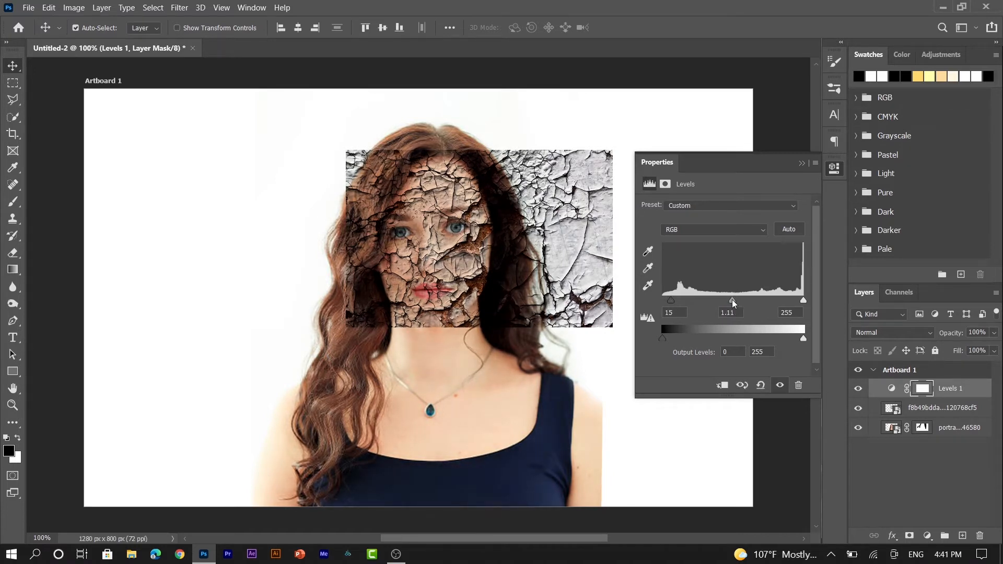
click(806, 165)
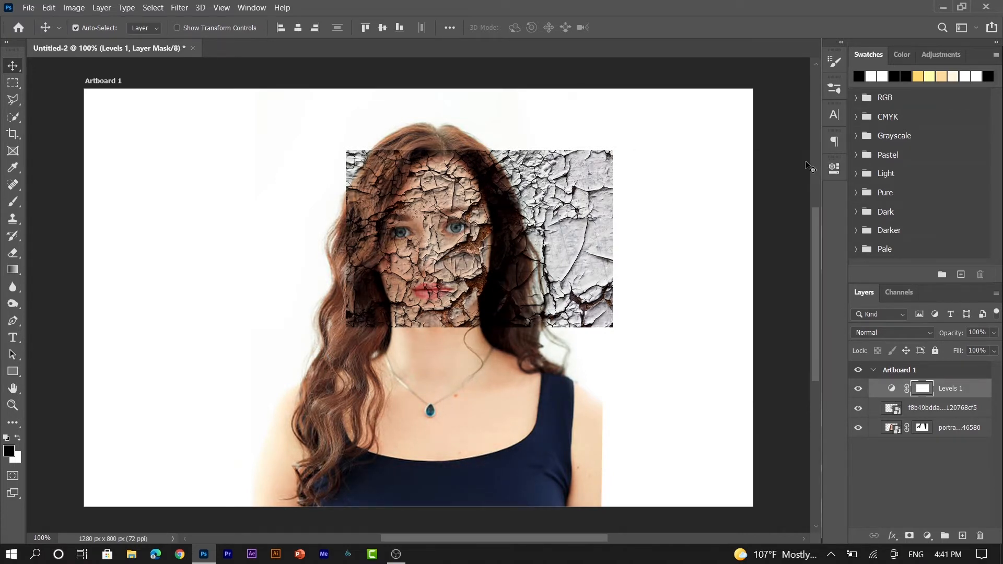
- Add a layer mask to the texture layer and paint black with a 90 px brush to hide the cracks outside the face
click(916, 413)
click(909, 536)
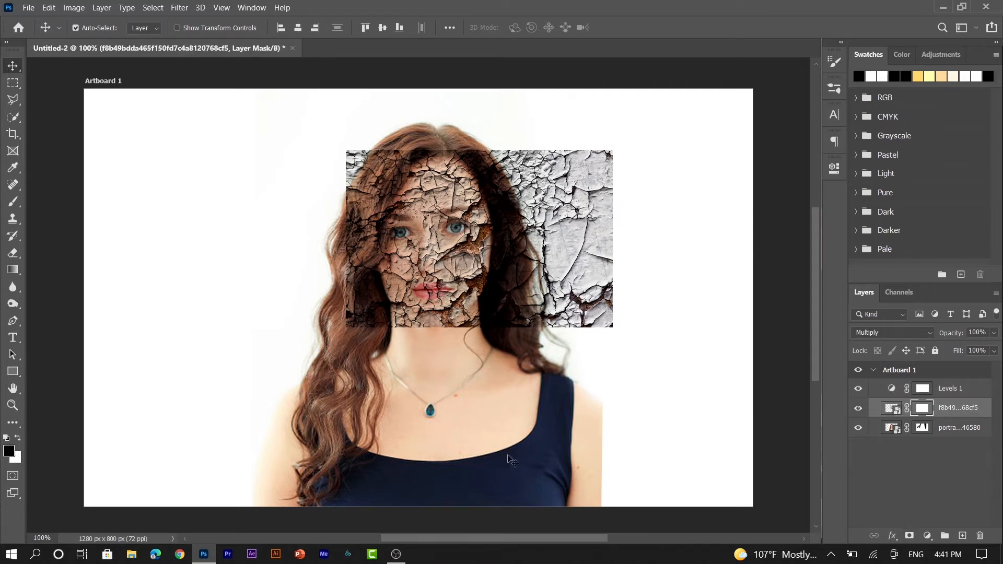
click(13, 201)
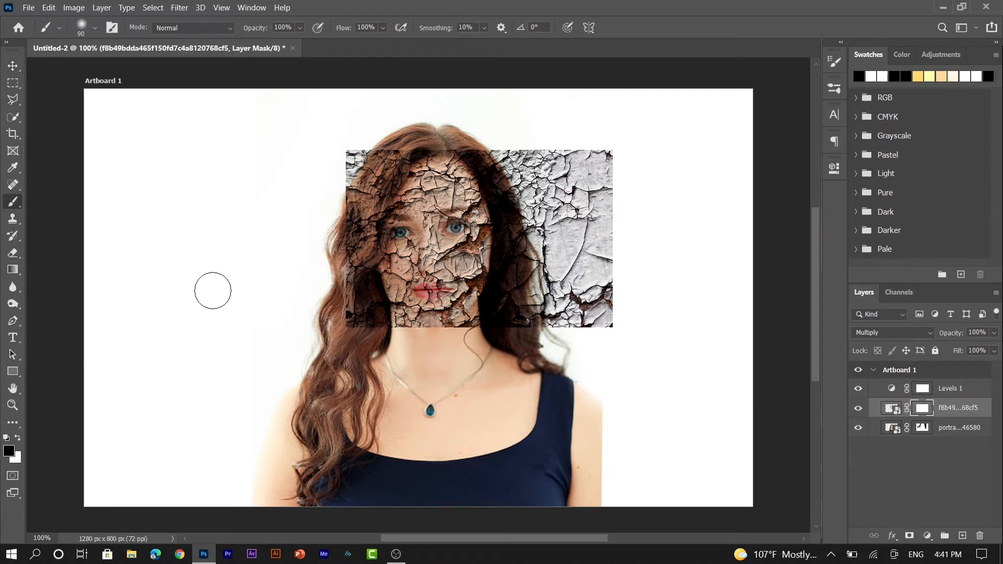
mouse_move(367, 313)
mouse_down()
mouse_move(404, 336)
mouse_move(334, 305)
mouse_move(407, 365)
mouse_move(366, 322)
mouse_move(532, 341)
mouse_move(409, 337)
mouse_move(543, 341)
mouse_move(601, 278)
mouse_move(480, 321)
mouse_move(535, 313)
mouse_move(522, 285)
mouse_move(508, 295)
mouse_move(550, 185)
mouse_move(537, 158)
mouse_move(591, 290)
mouse_move(600, 149)
mouse_move(614, 290)
mouse_move(586, 101)
mouse_move(637, 205)
mouse_move(523, 151)
mouse_move(598, 158)
mouse_move(539, 160)
mouse_move(499, 142)
mouse_move(548, 182)
mouse_move(487, 148)
mouse_move(569, 223)
mouse_move(559, 219)
mouse_move(568, 286)
mouse_move(558, 201)
mouse_move(538, 257)
mouse_move(561, 354)
mouse_up()
drag(606, 308, 582, 303)
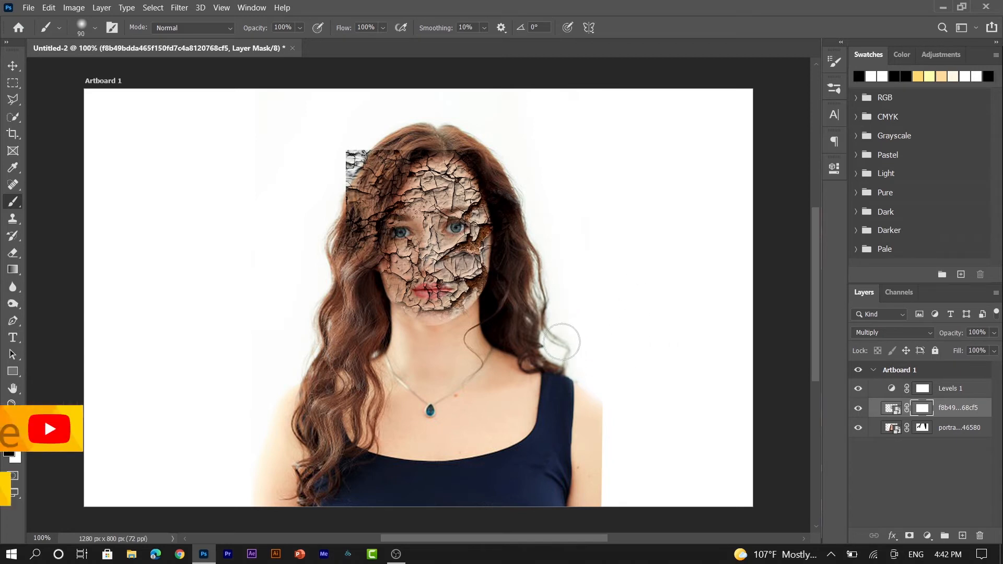
mouse_move(465, 112)
mouse_down()
mouse_move(373, 158)
mouse_move(370, 144)
mouse_move(343, 223)
mouse_move(365, 121)
mouse_move(347, 238)
mouse_move(374, 163)
mouse_move(346, 256)
mouse_move(389, 154)
mouse_move(425, 135)
mouse_move(377, 174)
mouse_move(356, 243)
mouse_move(355, 258)
mouse_move(363, 206)
mouse_move(360, 283)
mouse_move(378, 206)
mouse_move(353, 274)
mouse_move(360, 206)
mouse_move(361, 290)
mouse_move(356, 274)
mouse_move(391, 320)
mouse_up()
mouse_move(504, 321)
mouse_down()
mouse_move(527, 304)
mouse_move(512, 197)
mouse_move(499, 176)
mouse_move(511, 189)
mouse_move(514, 208)
mouse_move(498, 160)
mouse_up()
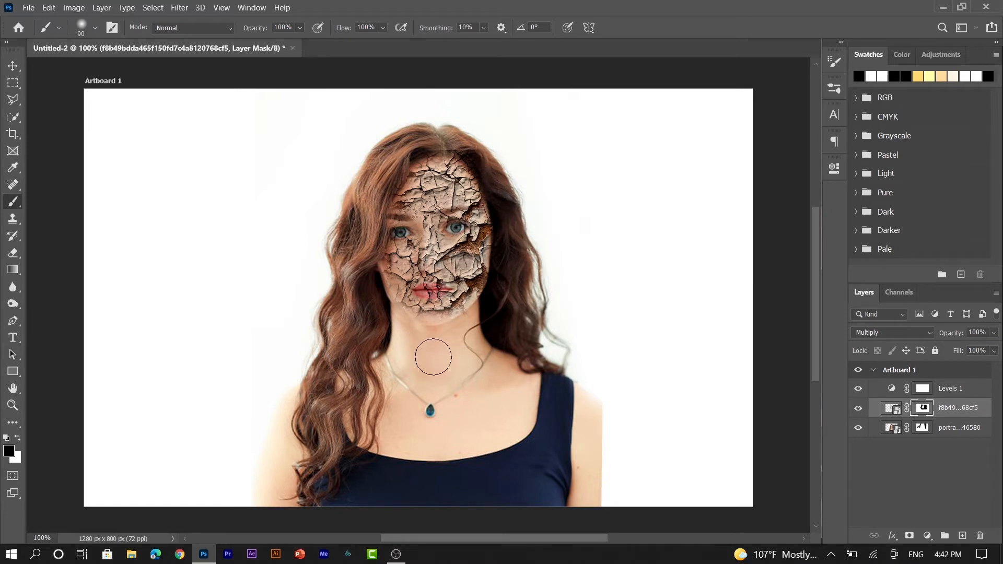
- Mask the cracks off the eyes, lips and tip of the nose with progressively smaller brushes of 45, 35 and 20 px
key(bracketright)
key(bracketleft)
key(bracketleft)
key(bracketleft)
key(bracketleft)
key(bracketleft)
key(bracketleft)
mouse_move(392, 234)
mouse_down()
mouse_move(408, 233)
mouse_move(397, 231)
mouse_up()
drag(460, 226, 454, 224)
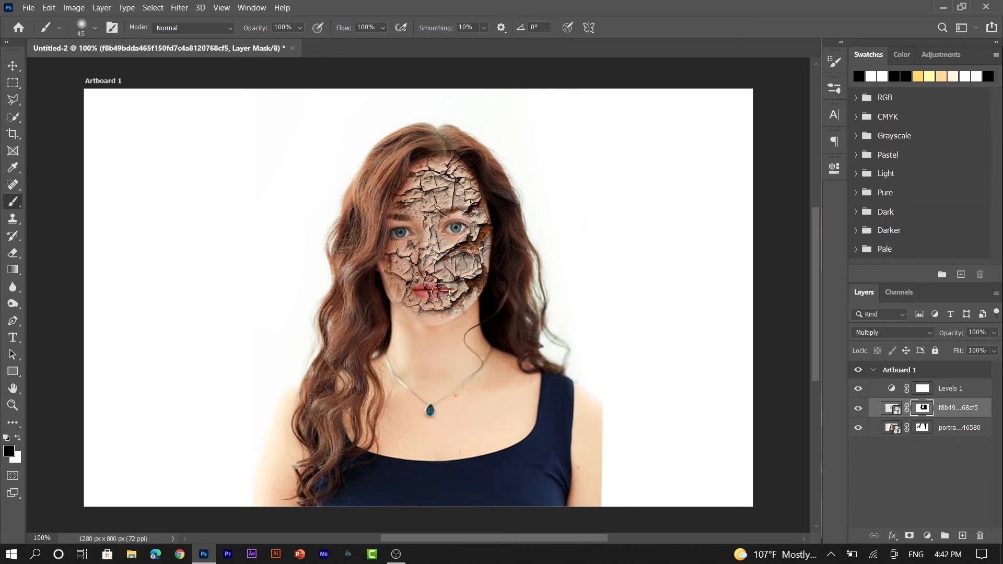
mouse_move(441, 290)
mouse_down()
mouse_move(422, 289)
mouse_move(440, 293)
mouse_move(429, 291)
mouse_up()
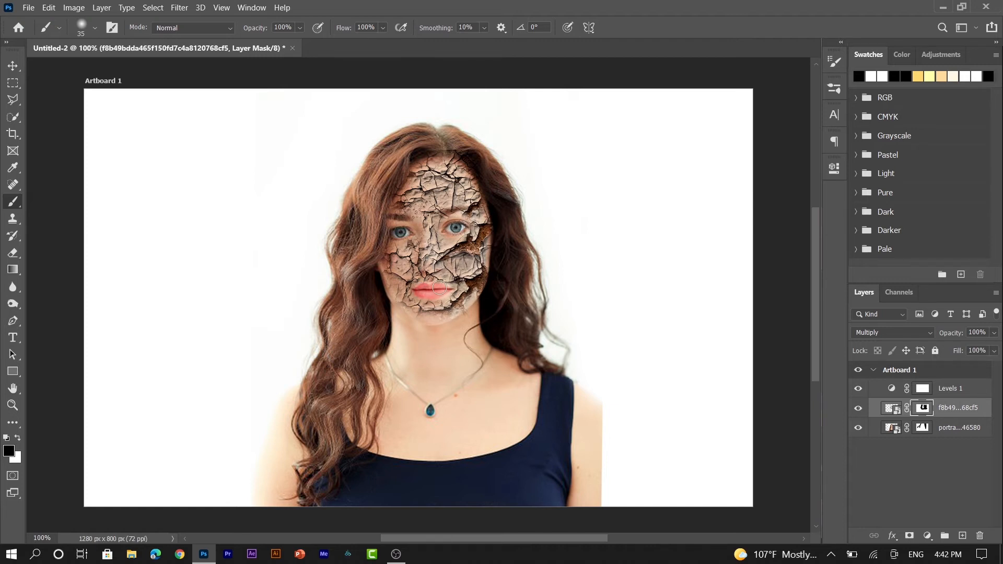
drag(438, 275, 434, 272)
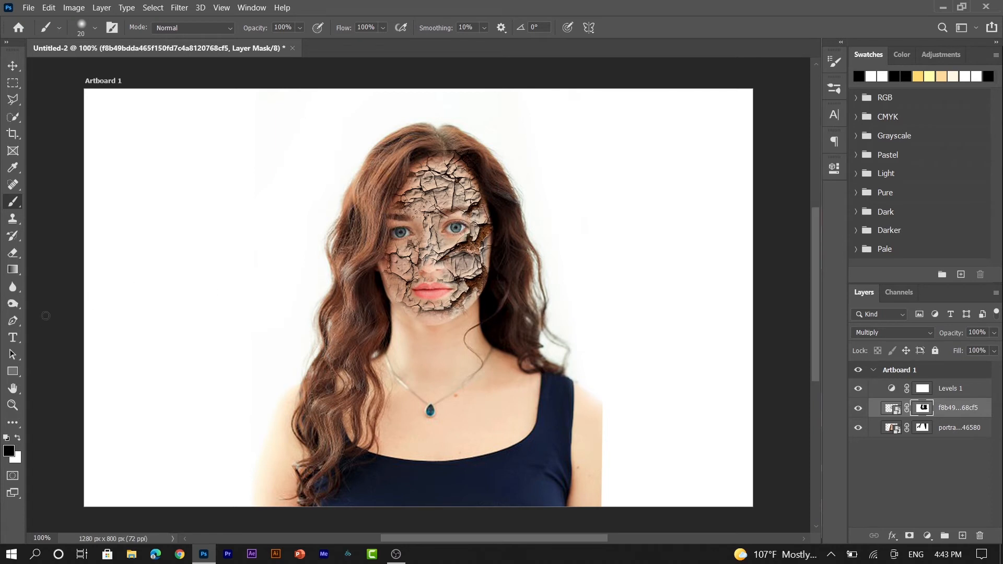
- Paint white on the texture mask with the 20 px brush to restore cracks along the jaw, chin and cheek, undoing the last stroke
click(19, 437)
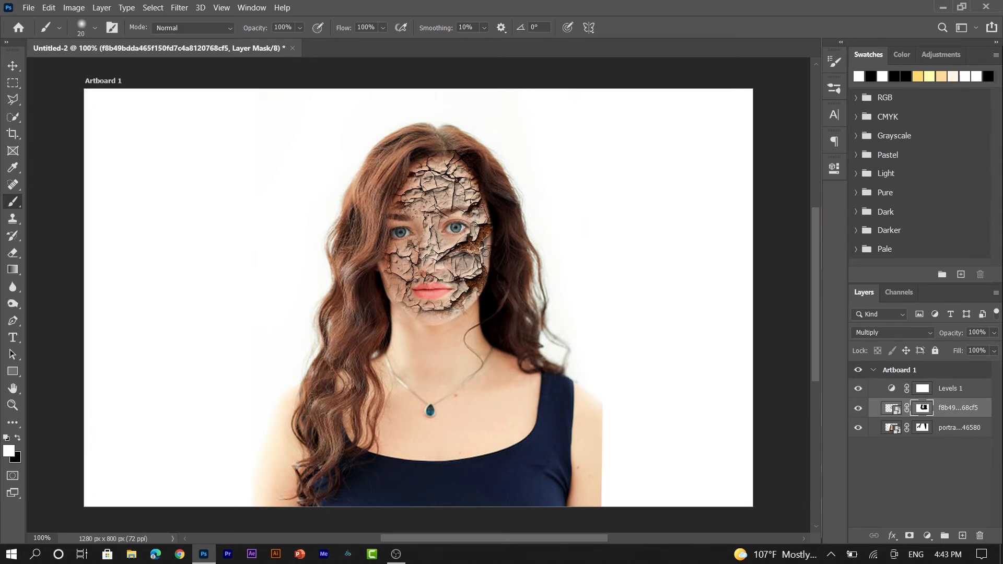
drag(484, 280, 446, 315)
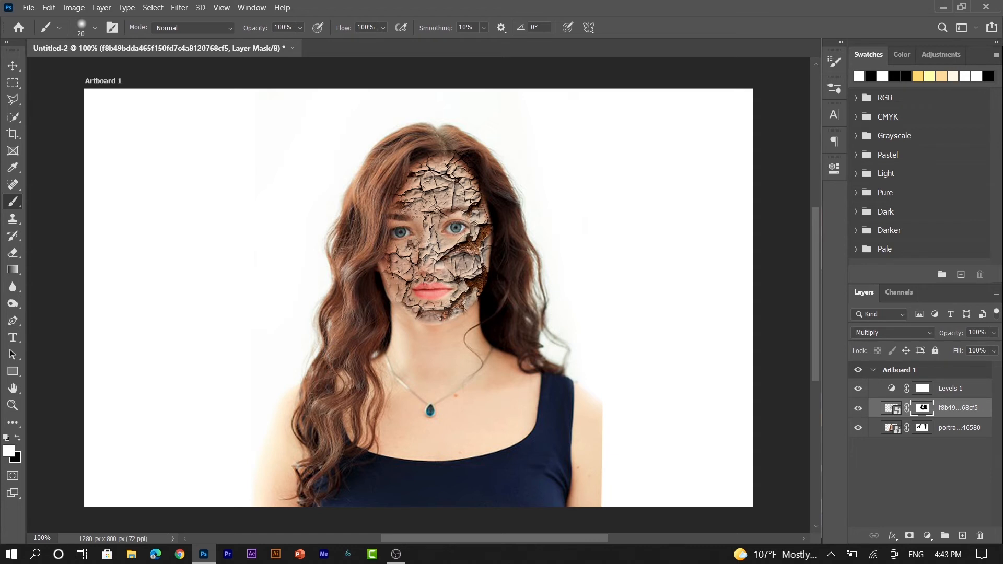
drag(388, 275, 404, 304)
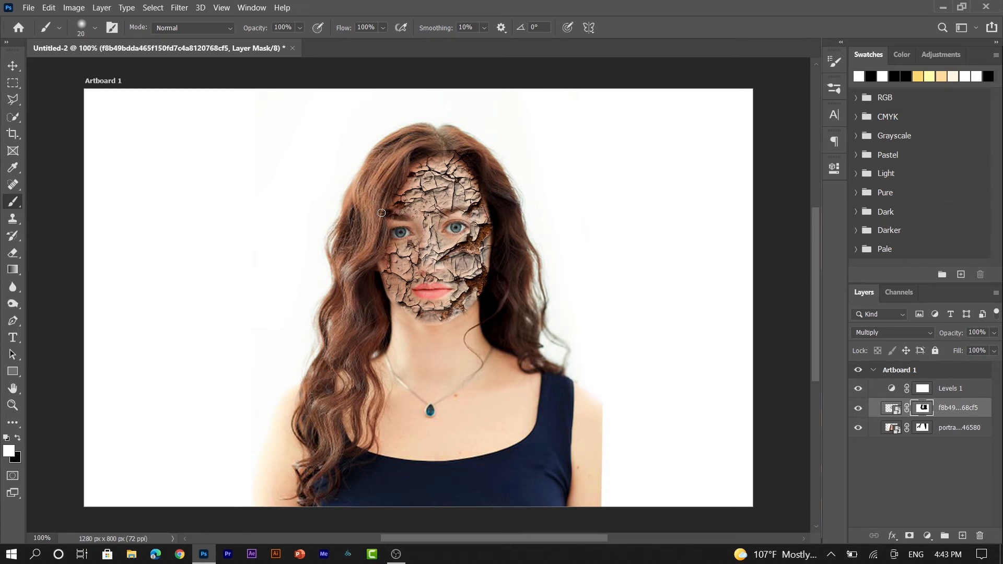
key(ctrl+z)
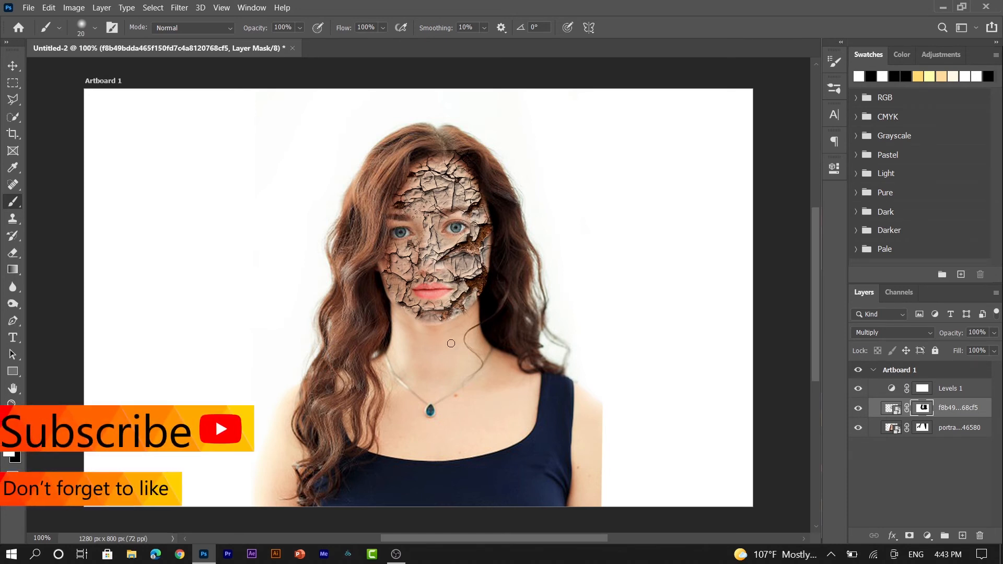
- Stamp all visible layers into a new merged layer above the Levels adjustment
click(954, 389)
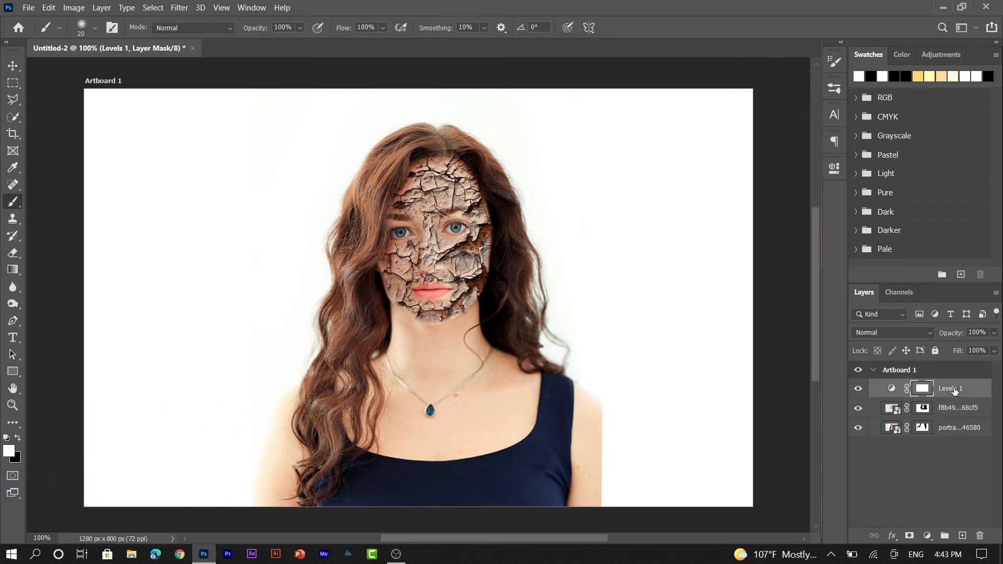
key(ctrl+shift+alt+e)
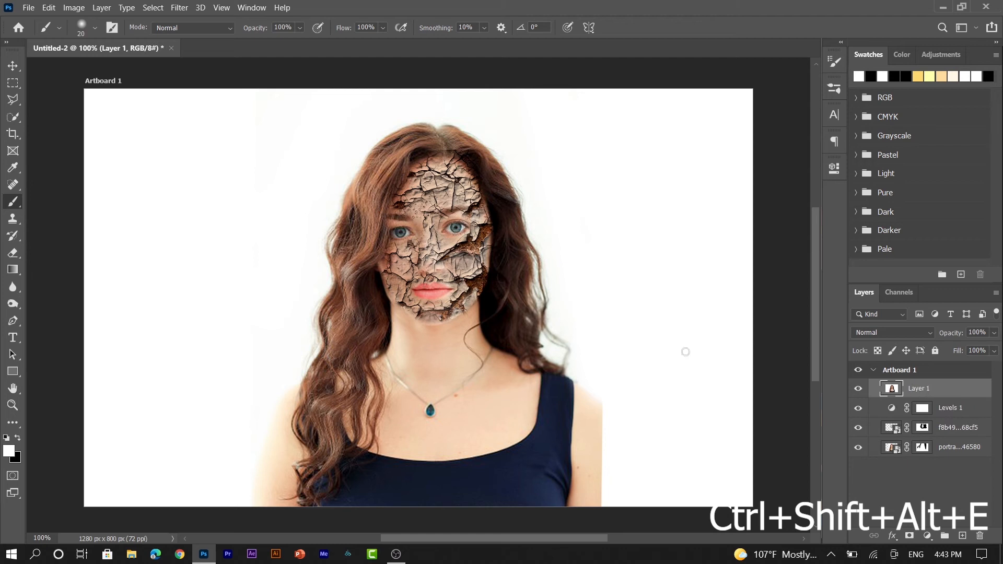
key(v)
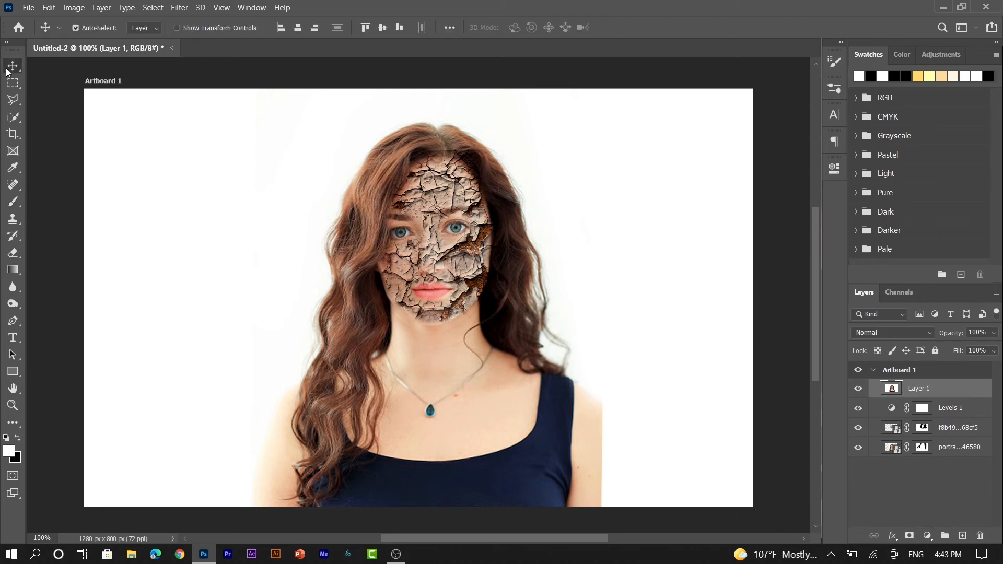
- Open the Camera Raw Filter on the merged layer and set temperature to -7 and tint to +6
click(178, 8)
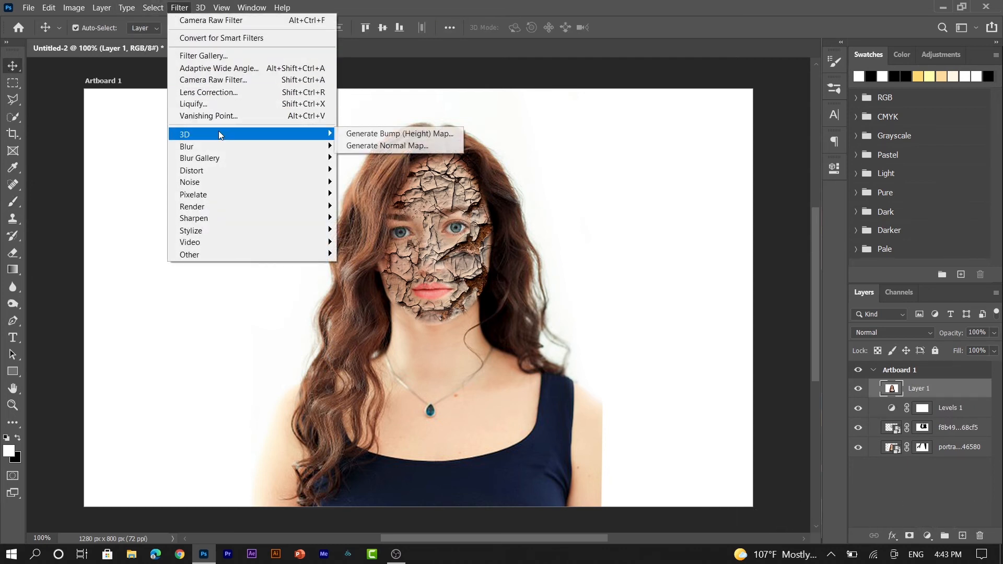
click(219, 80)
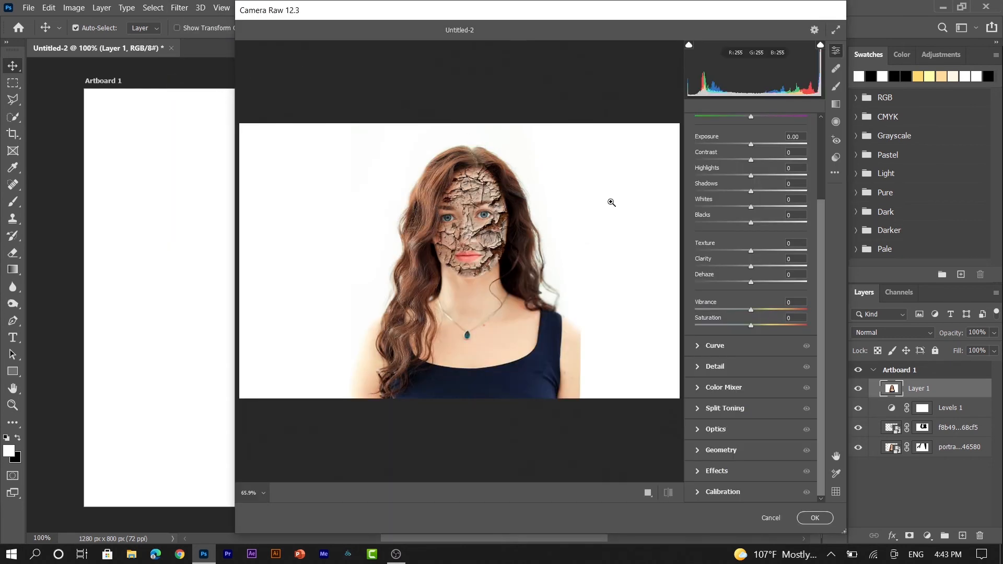
drag(824, 224, 820, 200)
drag(751, 132, 748, 134)
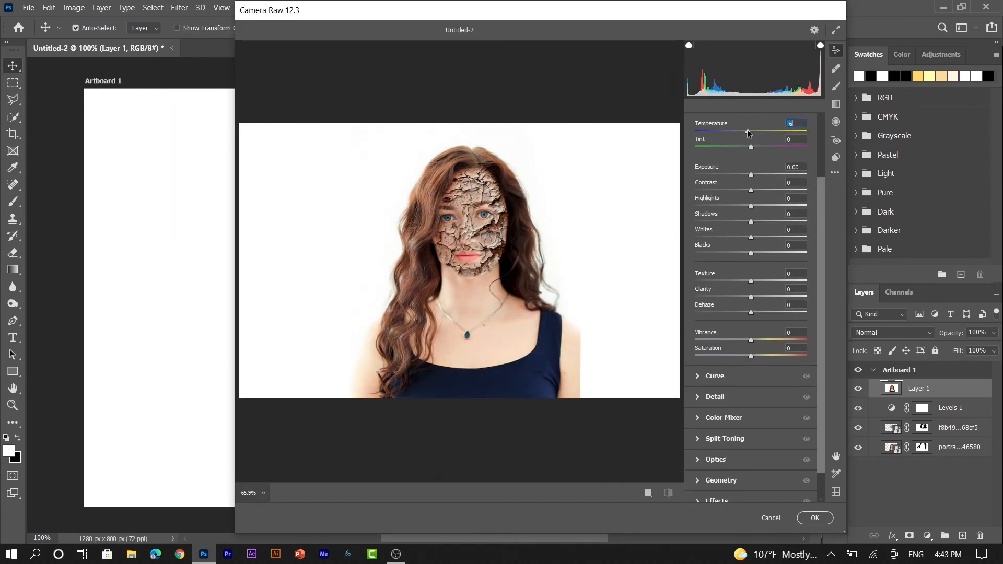
mouse_move(752, 147)
mouse_down()
mouse_move(763, 146)
mouse_move(756, 151)
mouse_up()
key(Tab)
- Set contrast +21, highlights -9, shadows -2 and whites -2, lower the blacks, and apply the Camera Raw Filter
drag(752, 191, 763, 189)
drag(751, 206, 752, 243)
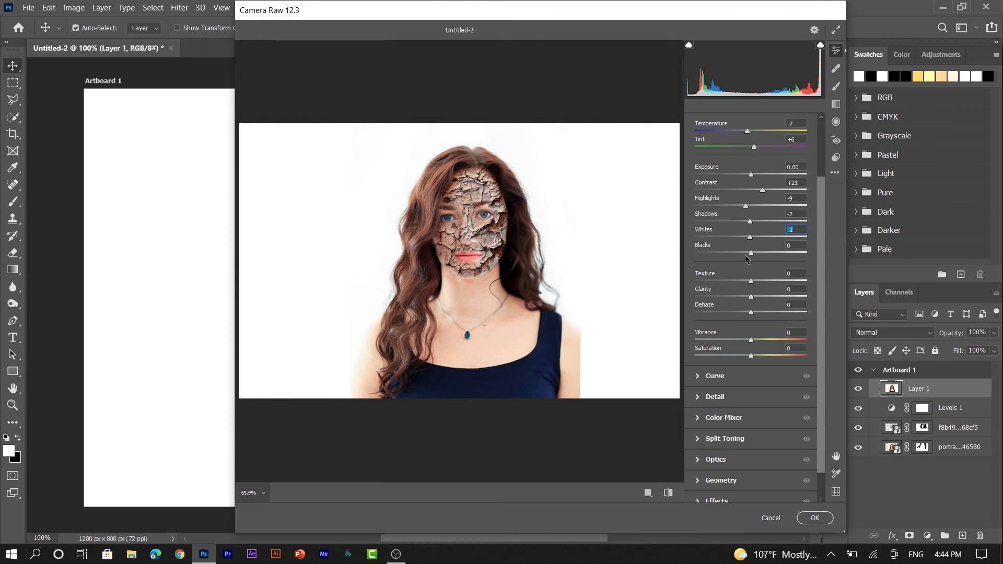
drag(757, 256, 746, 256)
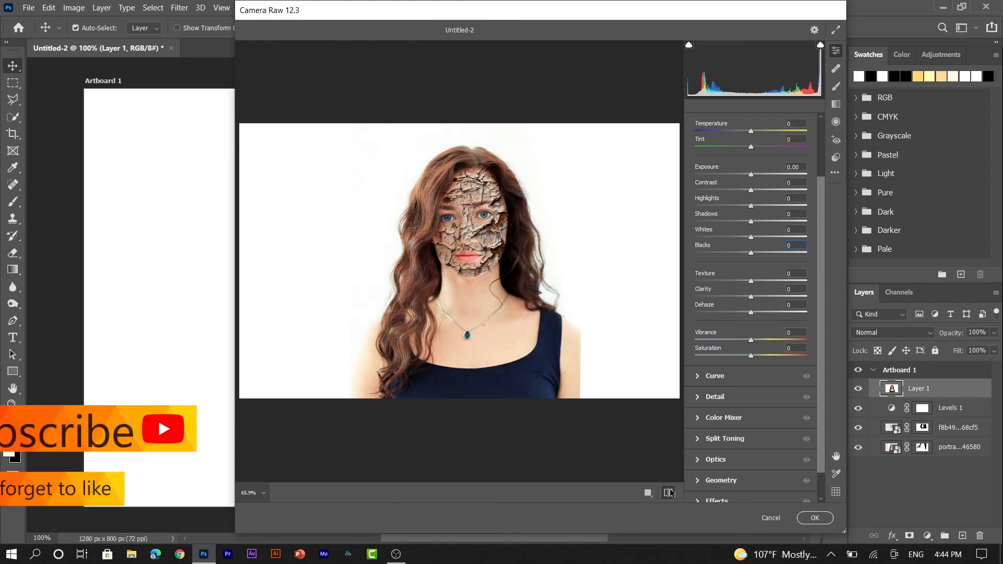
click(815, 521)
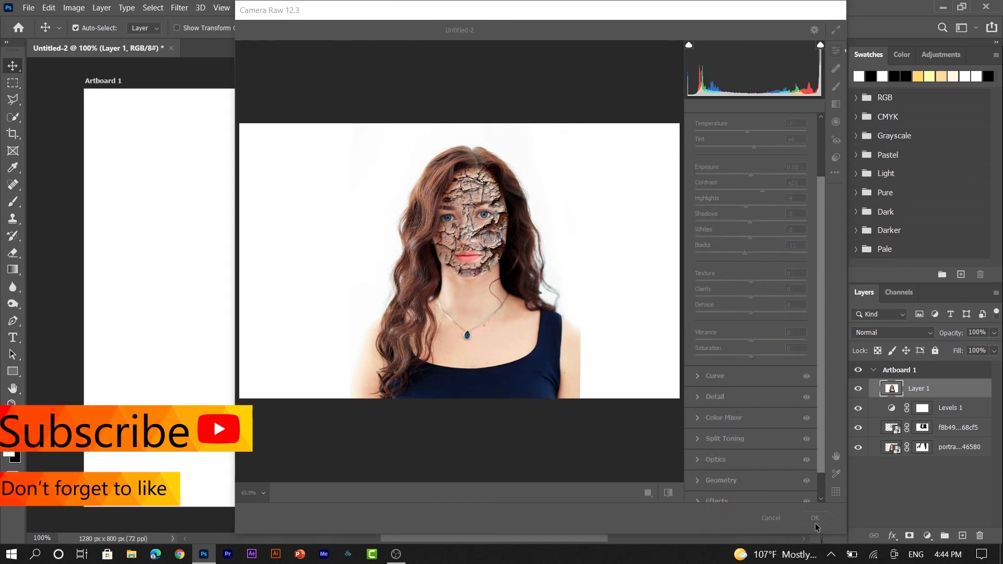